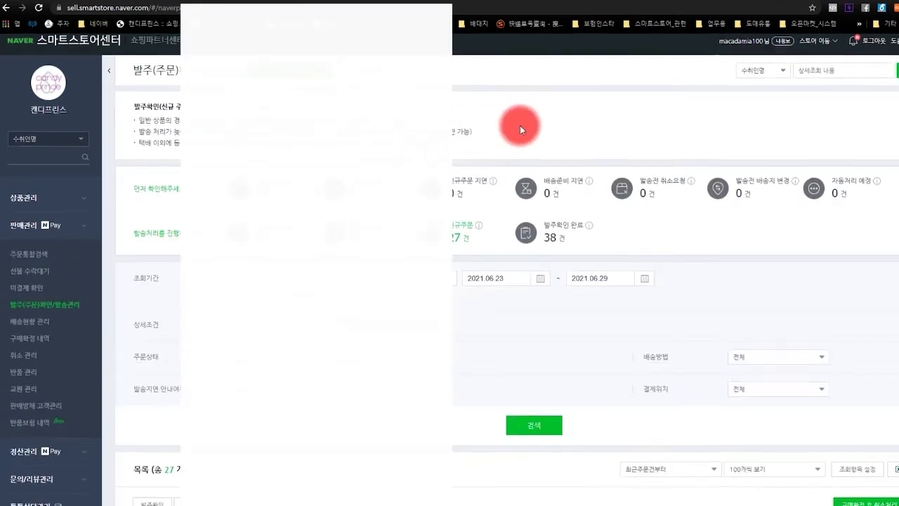
- Examine the dispatch deadlines (발송기한) throughout the new orders list
{"action": "scroll", "coordinate": [520, 125], "scroll_direction": "down", "scroll_amount": 6}
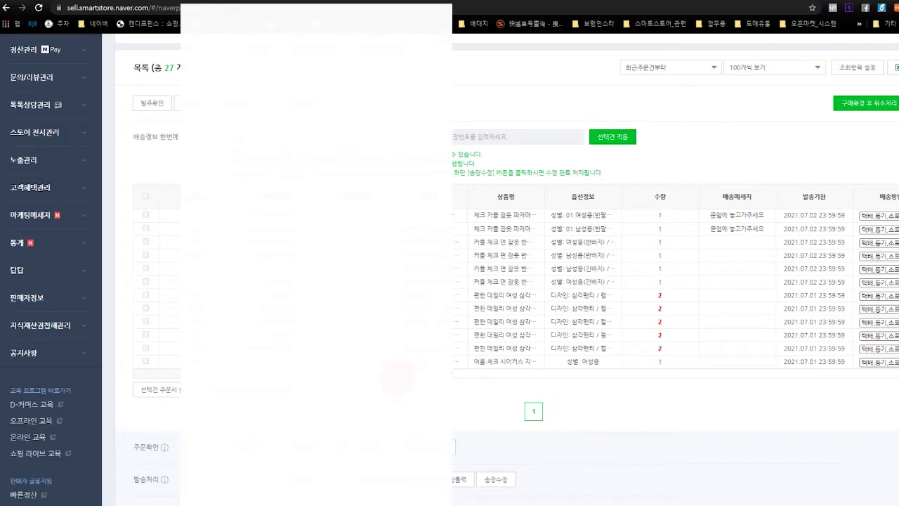
{"action": "scroll", "coordinate": [826, 269], "scroll_direction": "down", "scroll_amount": 5}
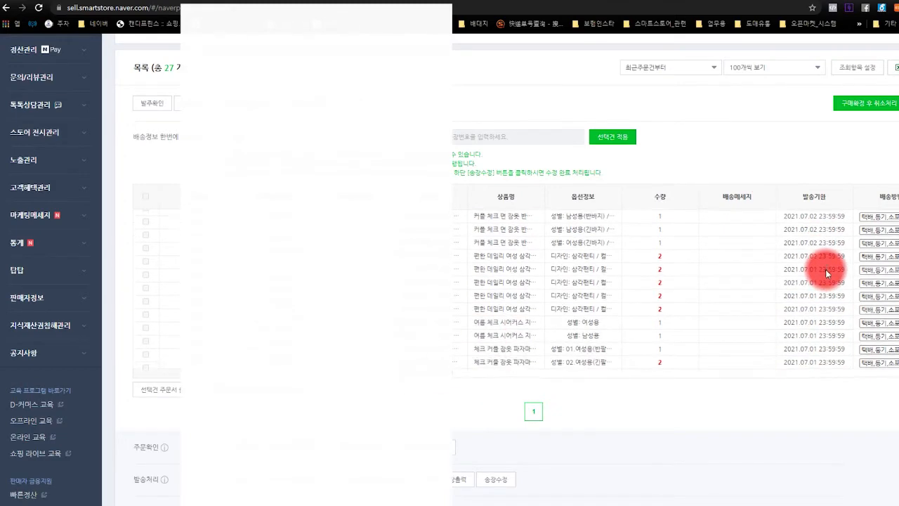
{"action": "scroll", "coordinate": [826, 269], "scroll_direction": "down", "scroll_amount": 1}
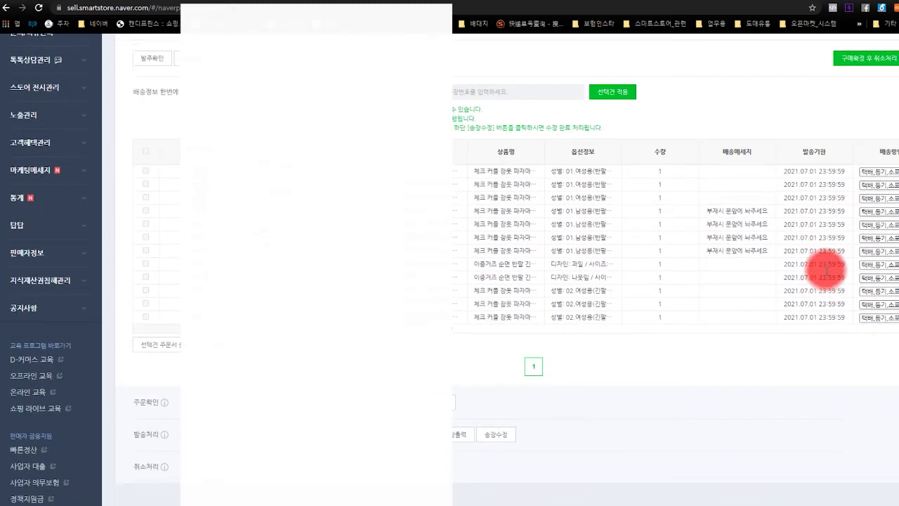
{"action": "scroll", "coordinate": [796, 173], "scroll_direction": "up", "scroll_amount": 3}
{"action": "scroll", "coordinate": [796, 172], "scroll_direction": "up", "scroll_amount": 4}
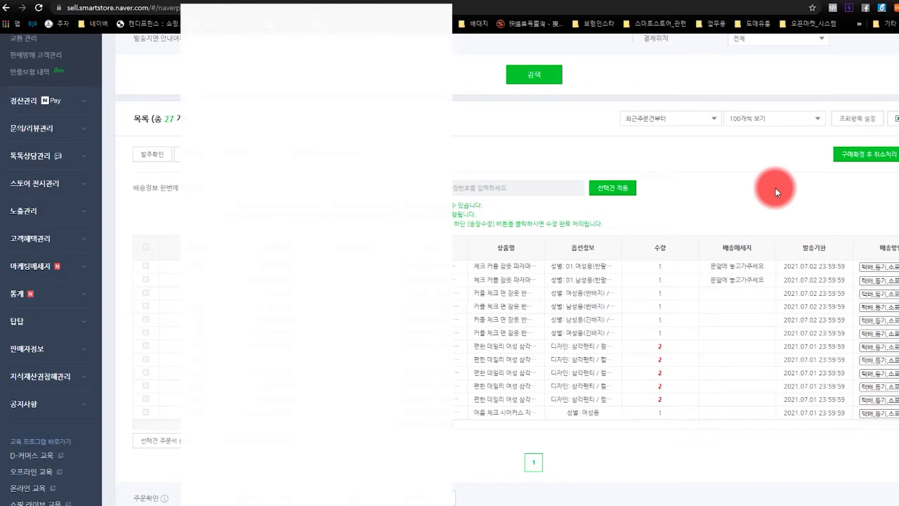
- List the confirmed orders (발주확인 완료) and review their dispatch deadlines through to the last row
{"action": "scroll", "coordinate": [753, 193], "scroll_direction": "up", "scroll_amount": 5}
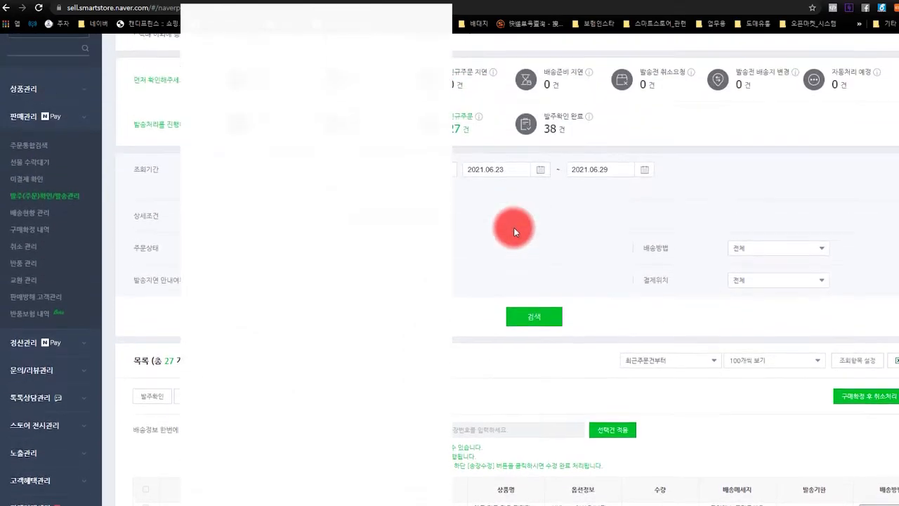
{"action": "scroll", "coordinate": [721, 210], "scroll_direction": "down", "scroll_amount": 5}
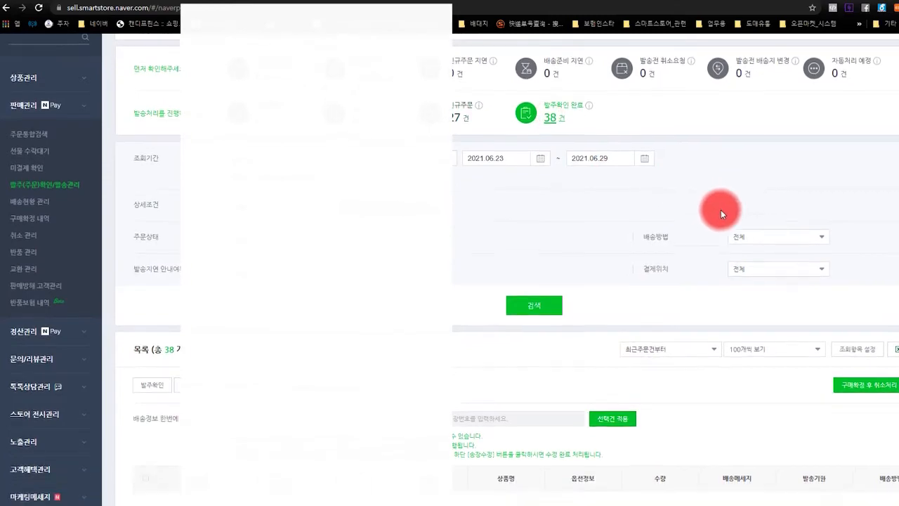
{"action": "scroll", "coordinate": [721, 213], "scroll_direction": "down", "scroll_amount": 1}
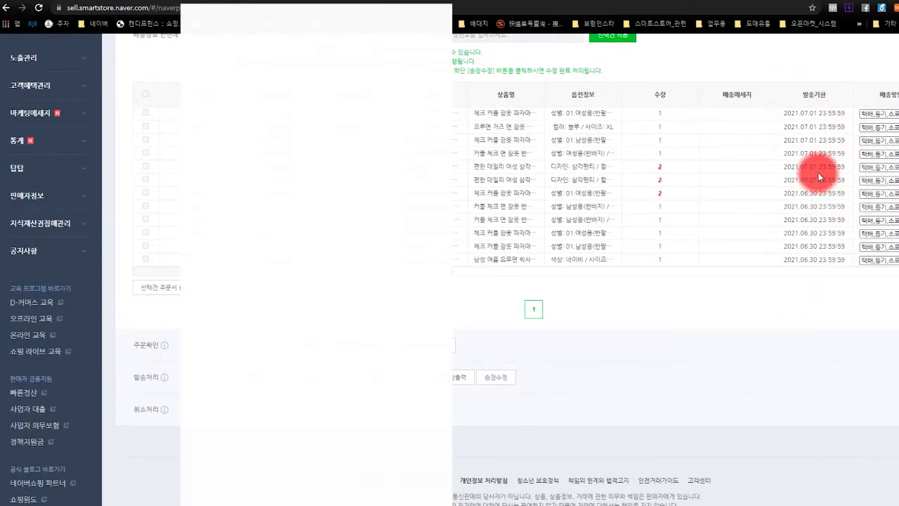
{"action": "scroll", "coordinate": [819, 176], "scroll_direction": "down", "scroll_amount": 5}
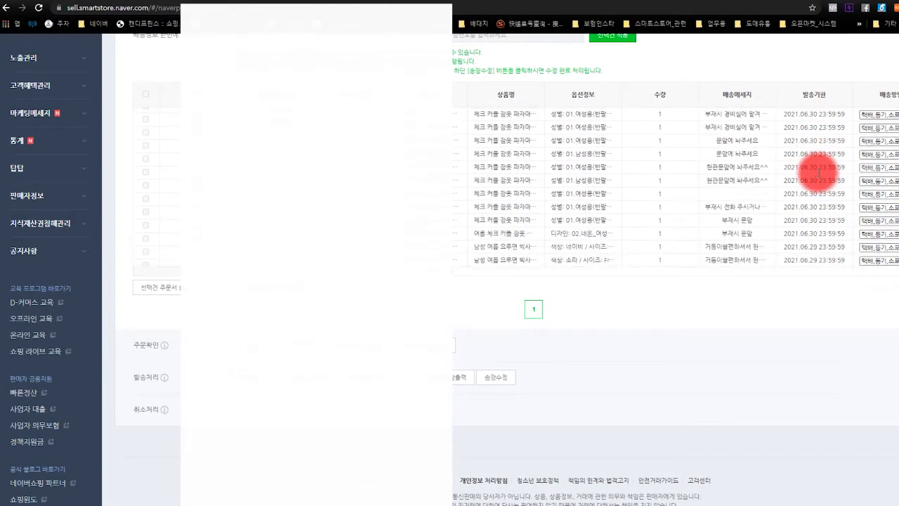
{"action": "scroll", "coordinate": [819, 176], "scroll_direction": "down", "scroll_amount": 1}
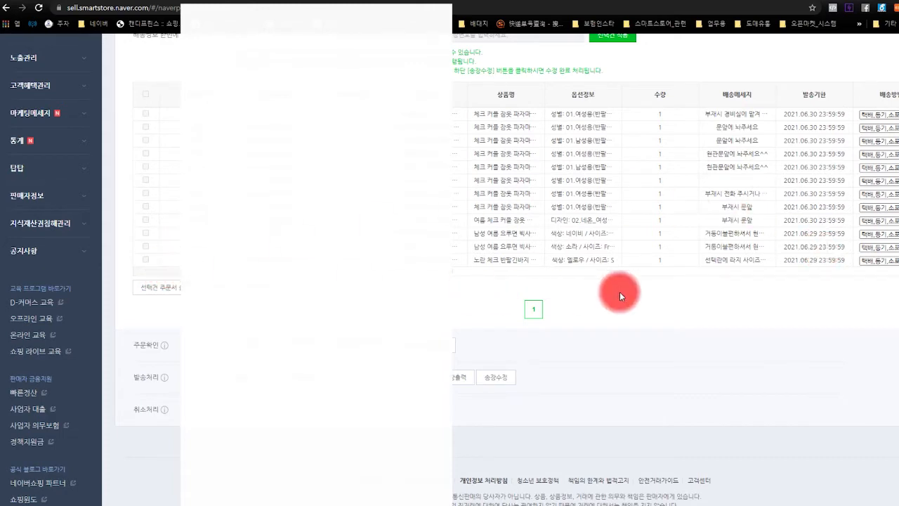
- Try to apply dispatch delay processing (발송지연 처리) to the last confirmed order, the yellow check pyjamas due 2021.06.29
{"action": "left_click", "coordinate": [144, 261]}
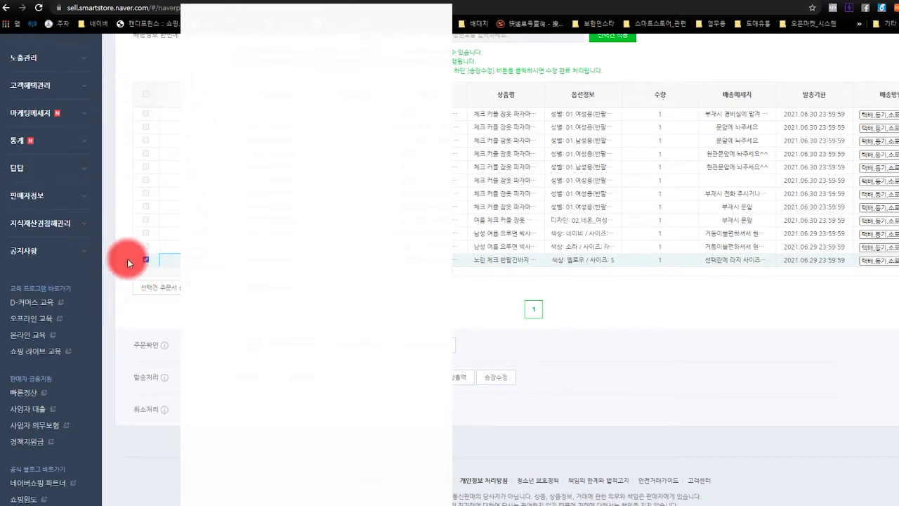
{"action": "scroll", "coordinate": [160, 307], "scroll_direction": "up", "scroll_amount": 2}
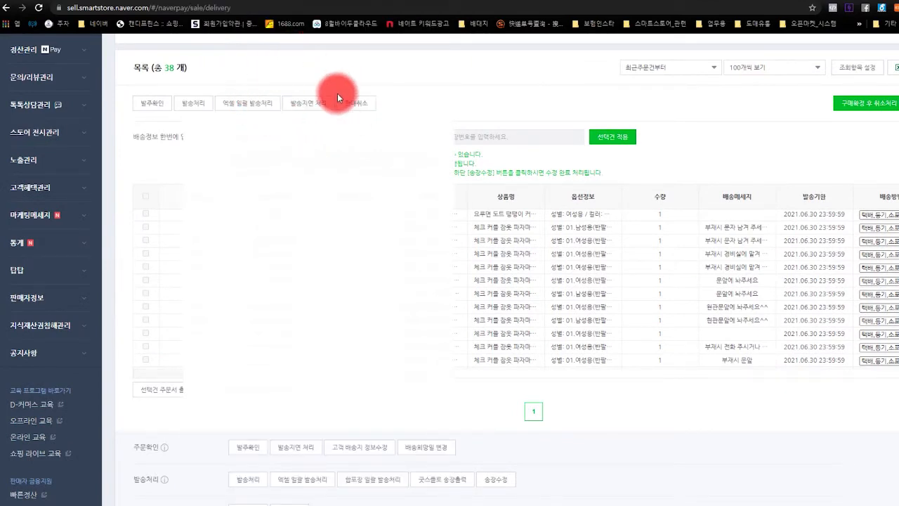
{"action": "scroll", "coordinate": [164, 232], "scroll_direction": "down", "scroll_amount": 2}
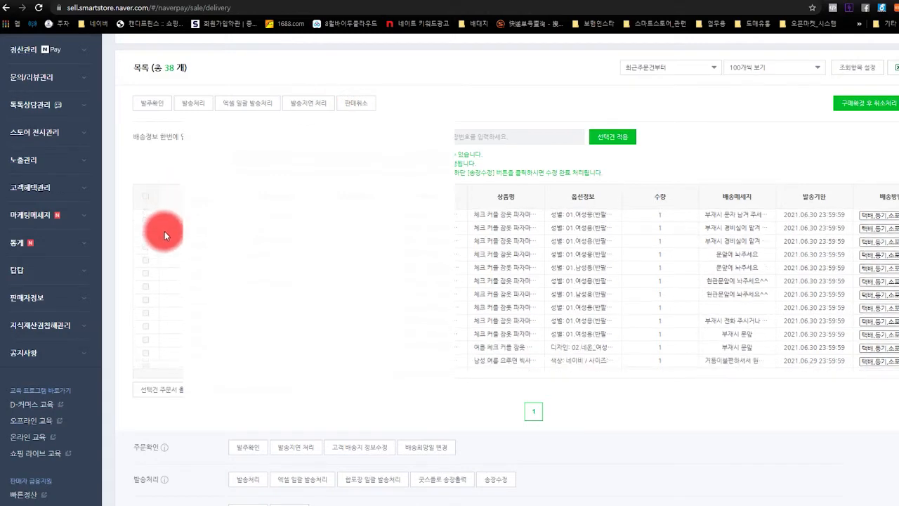
{"action": "left_click", "coordinate": [145, 360]}
{"action": "scroll", "coordinate": [228, 263], "scroll_direction": "down", "scroll_amount": 3}
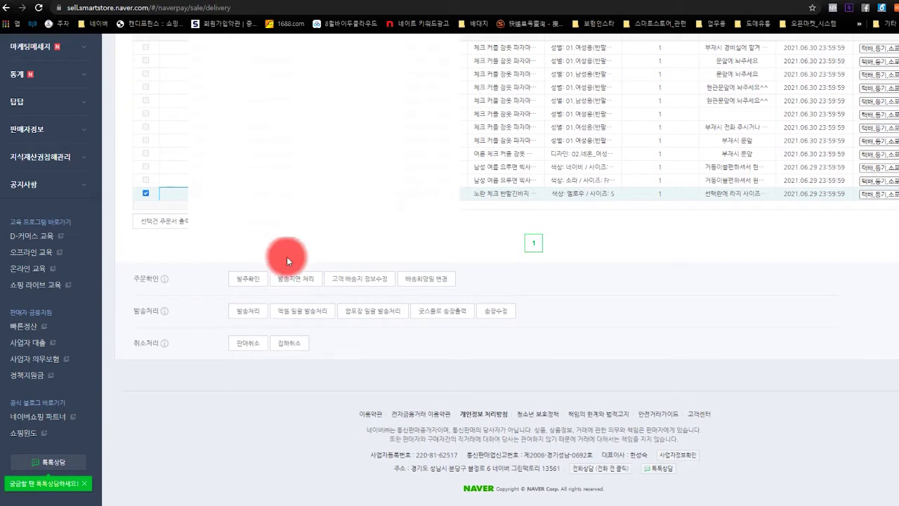
{"action": "left_click", "coordinate": [296, 277]}
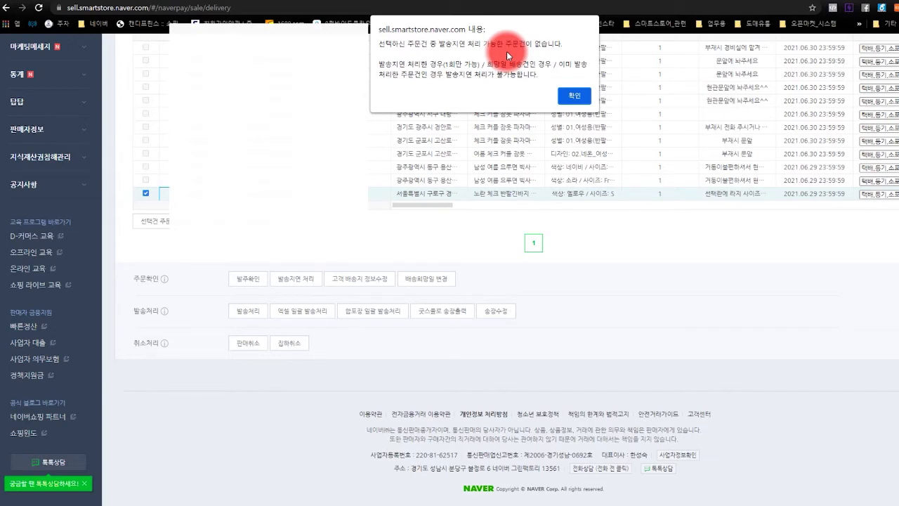
{"action": "left_click", "coordinate": [574, 94]}
- Add the first confirmed order, due 2021.07.01, to the selection and open its dispatch delay form (발송지연 처리)
{"action": "scroll", "coordinate": [581, 227], "scroll_direction": "up", "scroll_amount": 5}
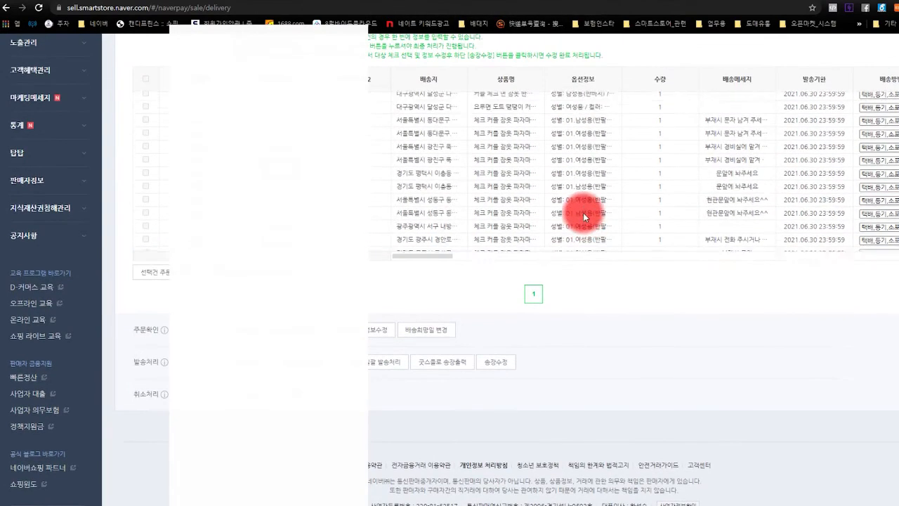
{"action": "scroll", "coordinate": [583, 218], "scroll_direction": "up", "scroll_amount": 8}
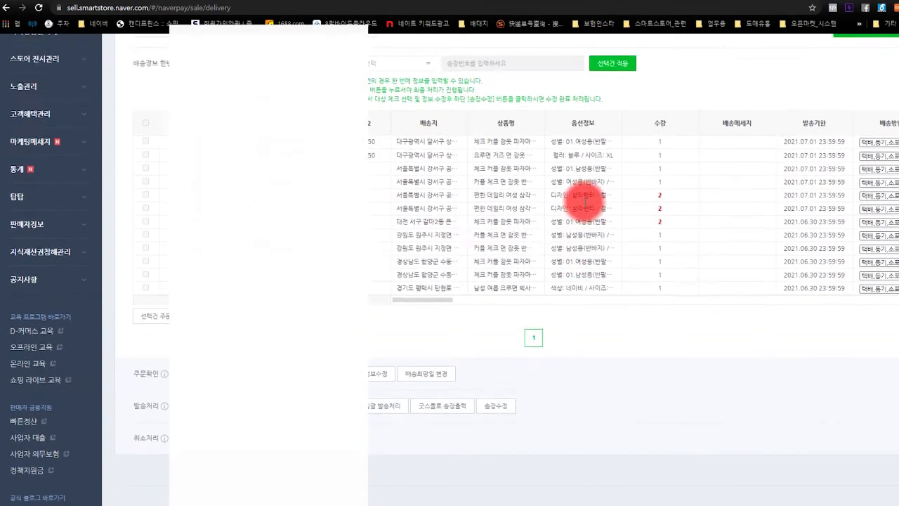
{"action": "left_click", "coordinate": [145, 200]}
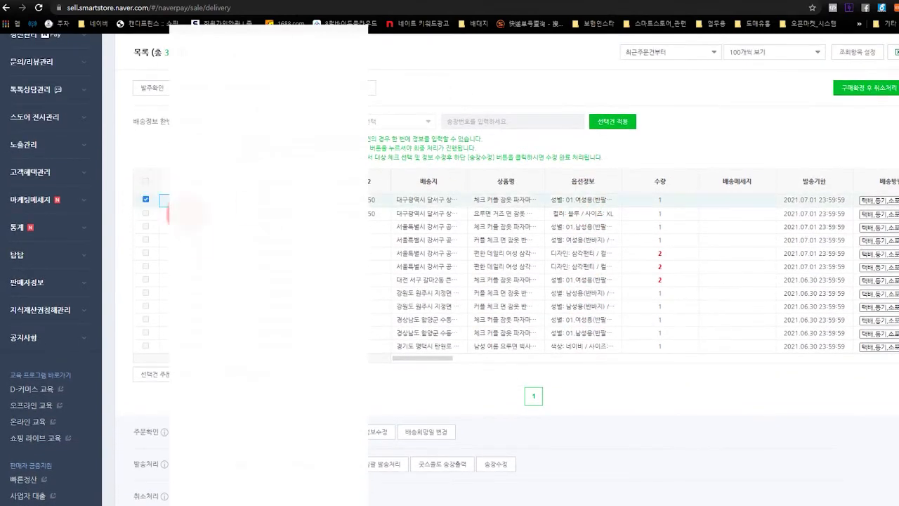
{"action": "left_click", "coordinate": [307, 86]}
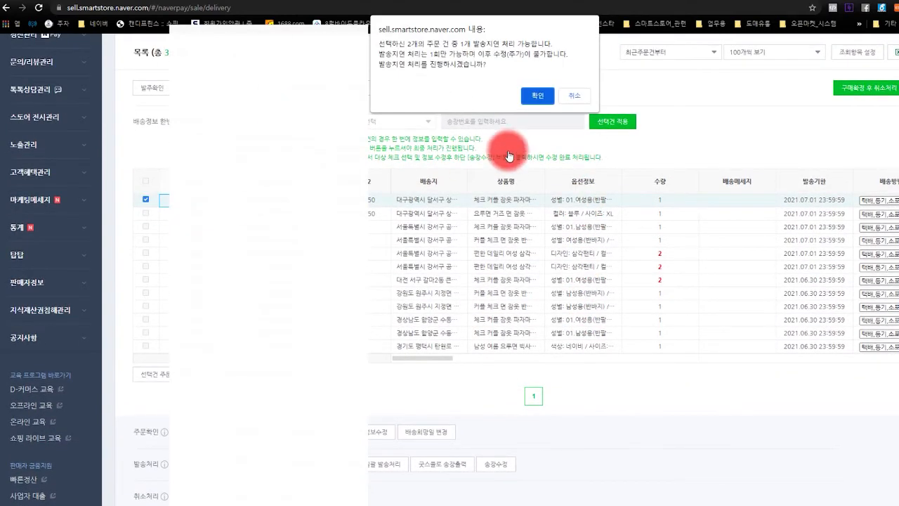
{"action": "left_click", "coordinate": [529, 95]}
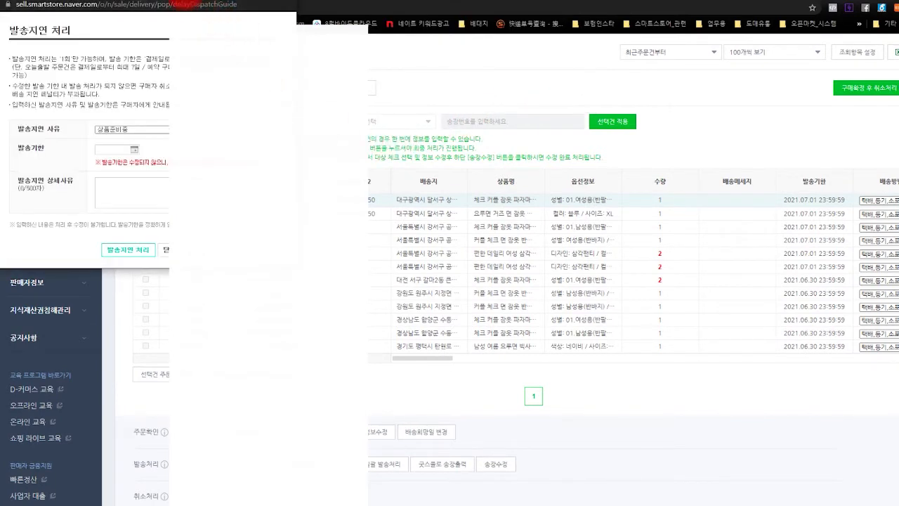
{"action": "left_click_drag", "start_coordinate": [184, 2], "coordinate": [547, 98]}
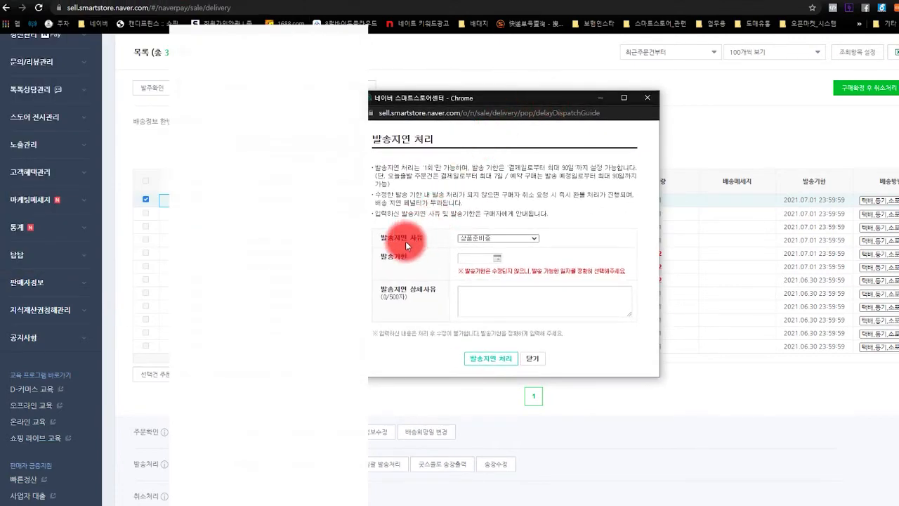
- Review the delay reasons, keep 상품준비중, and set the dispatch deadline (발송기한) to 2021.07.02
{"action": "left_click", "coordinate": [529, 239]}
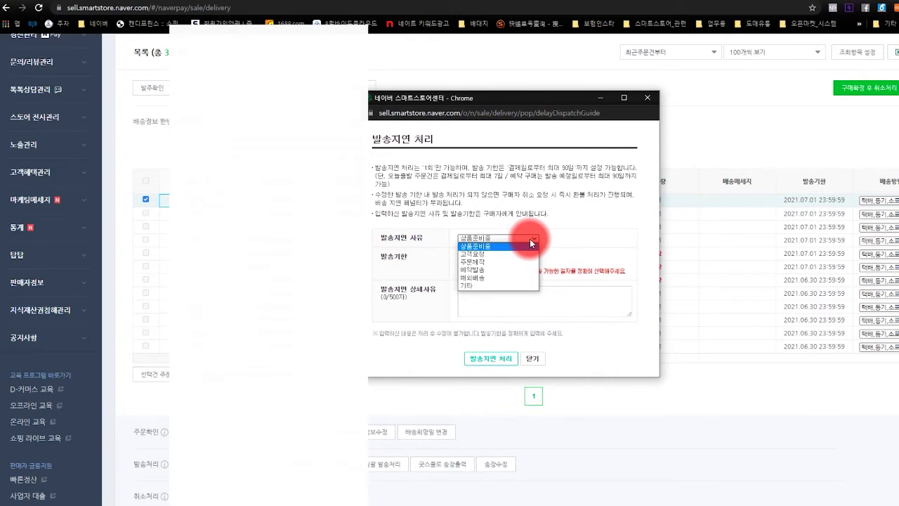
{"action": "left_click", "coordinate": [530, 239]}
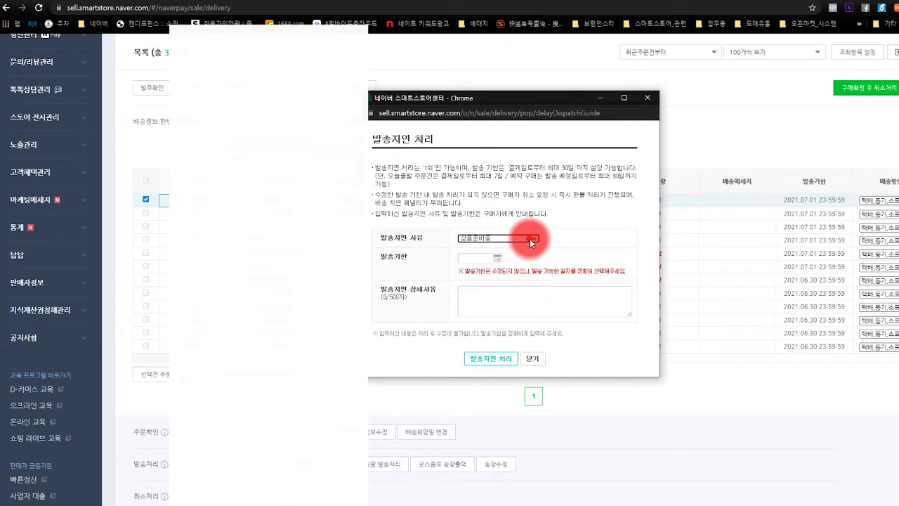
{"action": "left_click", "coordinate": [531, 240]}
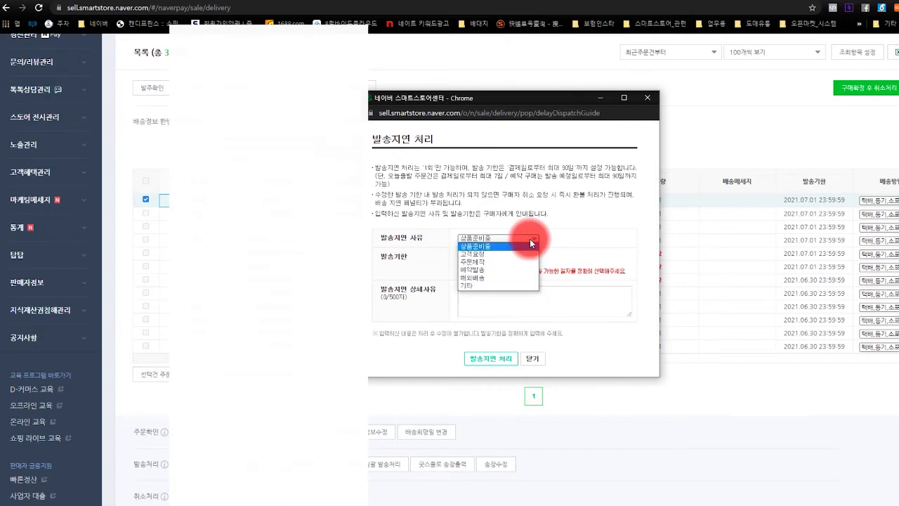
{"action": "left_click", "coordinate": [530, 241]}
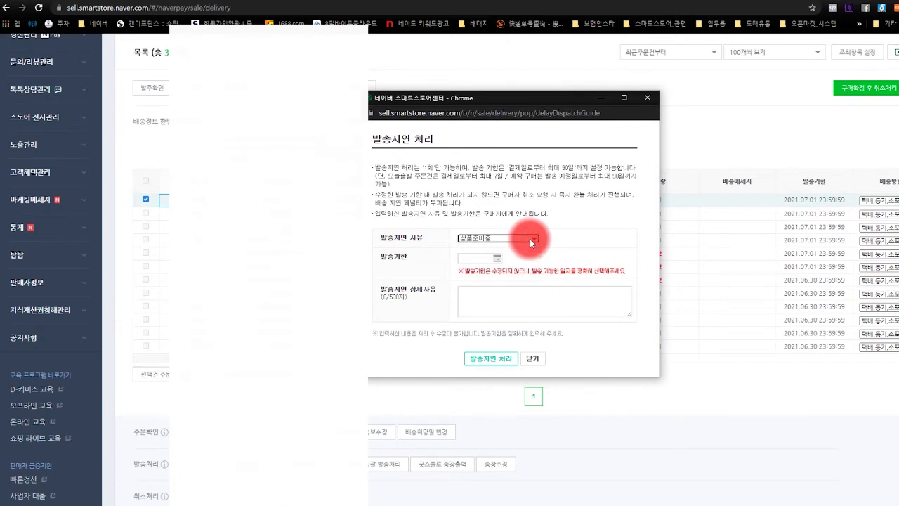
{"action": "left_click", "coordinate": [497, 258]}
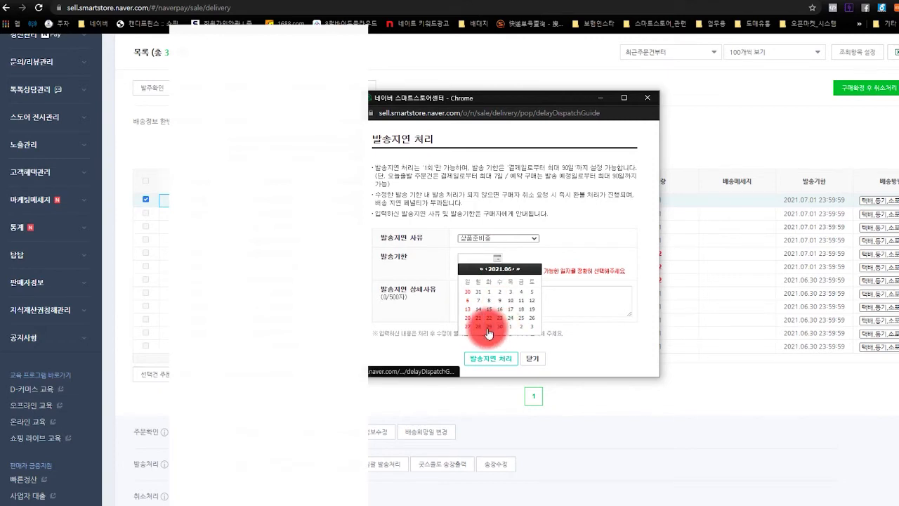
{"action": "left_click", "coordinate": [524, 327]}
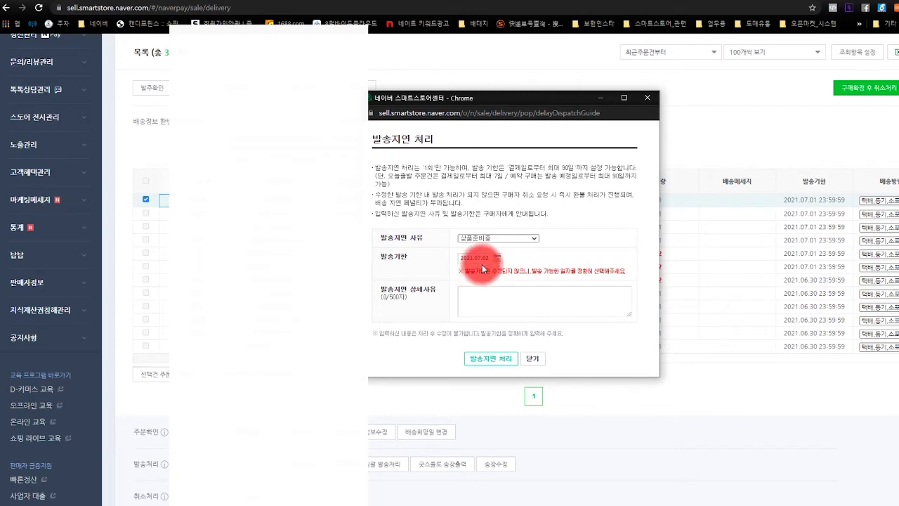
- Enter "7월 2일 입고후 검수 발송해드리겠습니다." as the detailed delay reason and close the form without submitting it
{"action": "left_click", "coordinate": [472, 294]}
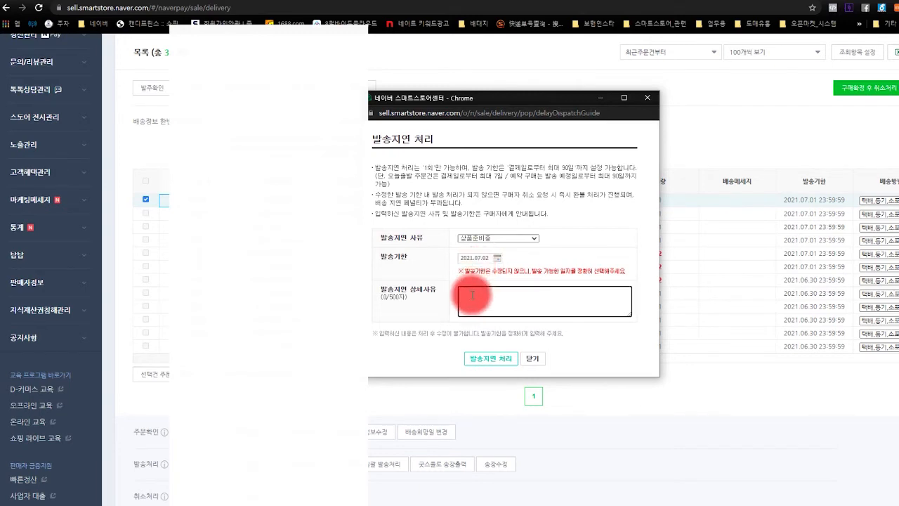
{"action": "type", "text": "ㅁㄴㅇdn"}
{"action": "key", "text": "BackSpace"}
{"action": "type", "text": "회"}
{"action": "type", "text": "8일 입고후 "}
{"action": "type", "text": "검수 발송해드리게"}
{"action": "type", "text": "ㅆ습"}
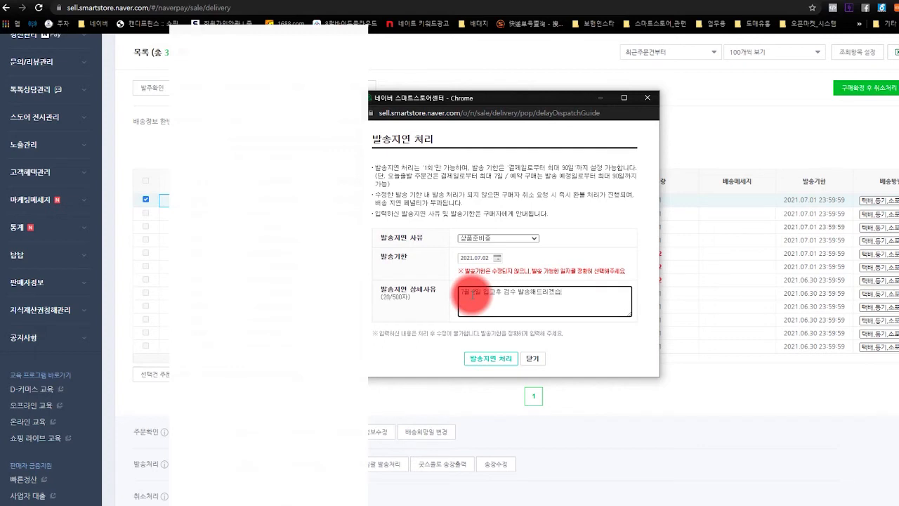
{"action": "type", "text": "니다."}
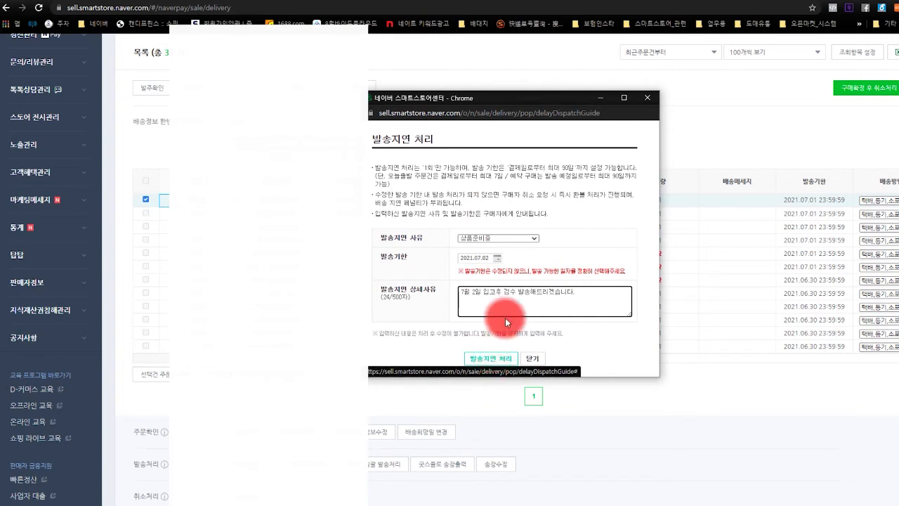
{"action": "left_click", "coordinate": [533, 361]}
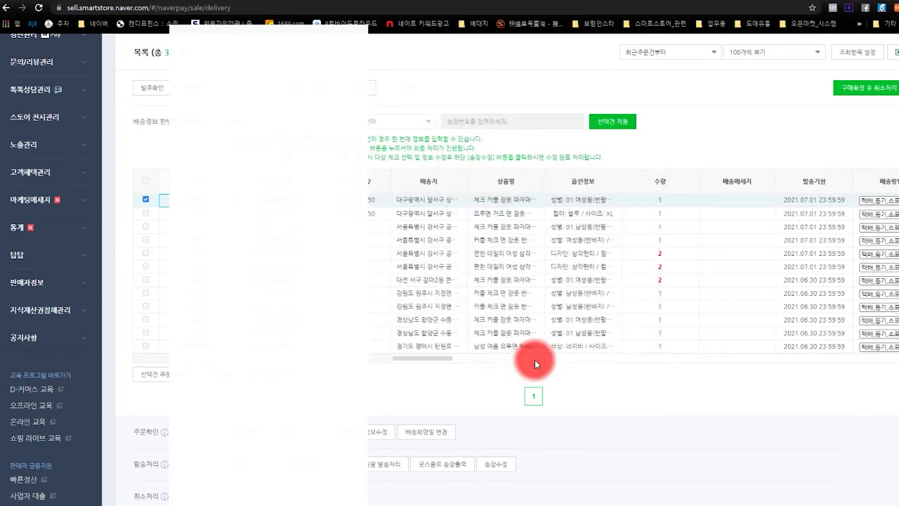